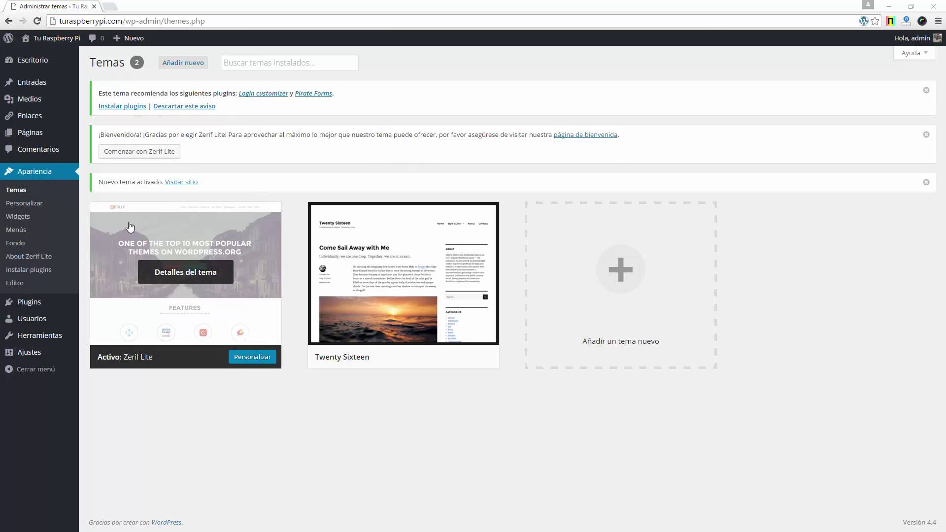
Open the Zerif Lite welcome page from the theme notice and review its getting-started information and FAQ.
click(162, 155)
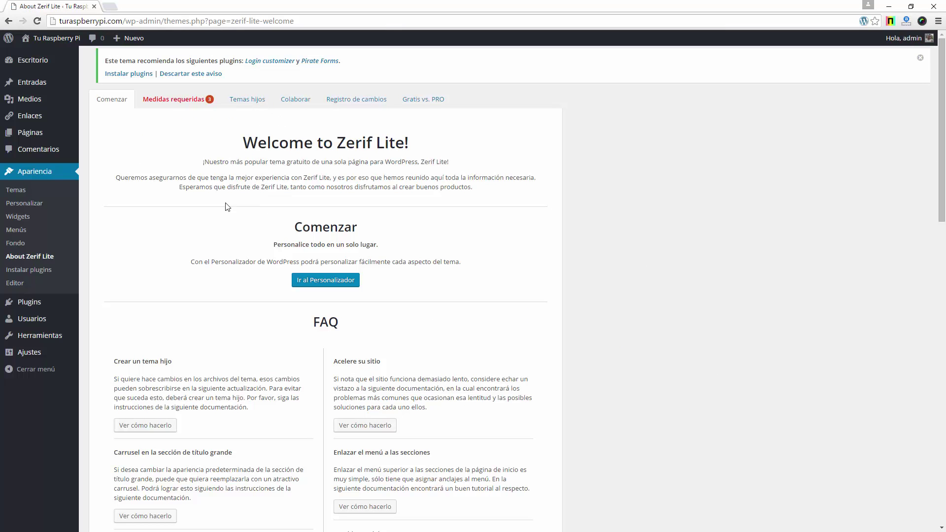
scroll(264, 247, down, 6)
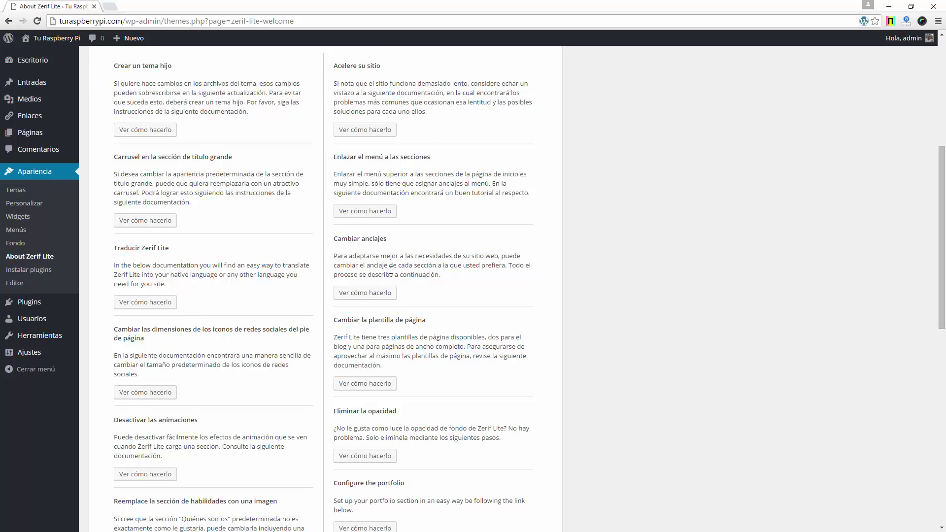
scroll(288, 237, down, 1)
scroll(345, 247, up, 4)
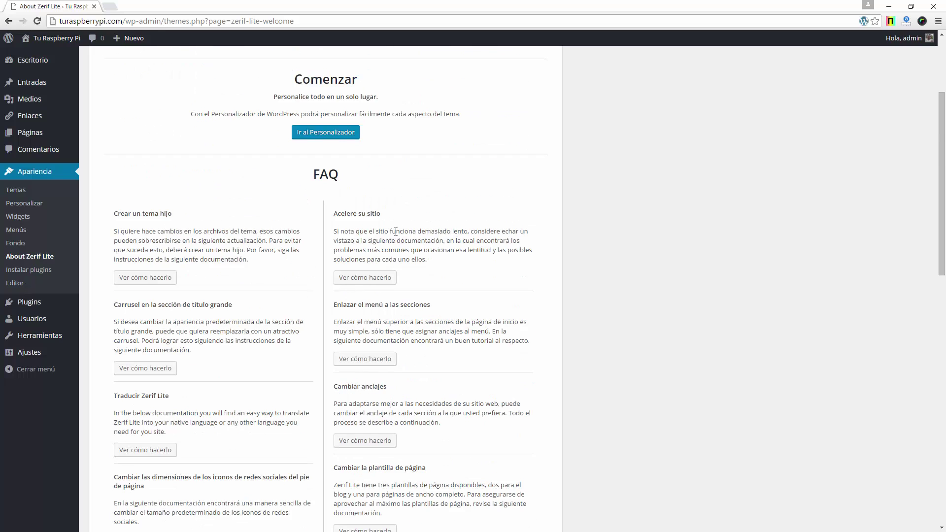
scroll(394, 261, up, 5)
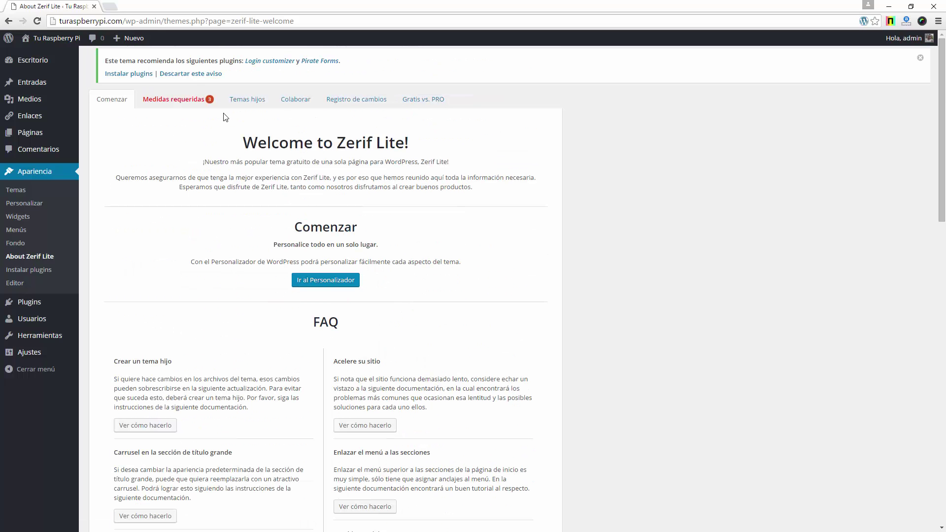
Read through the three required actions for Zerif Lite, covering Pirate Forms, the contact form check and the one page template.
click(181, 106)
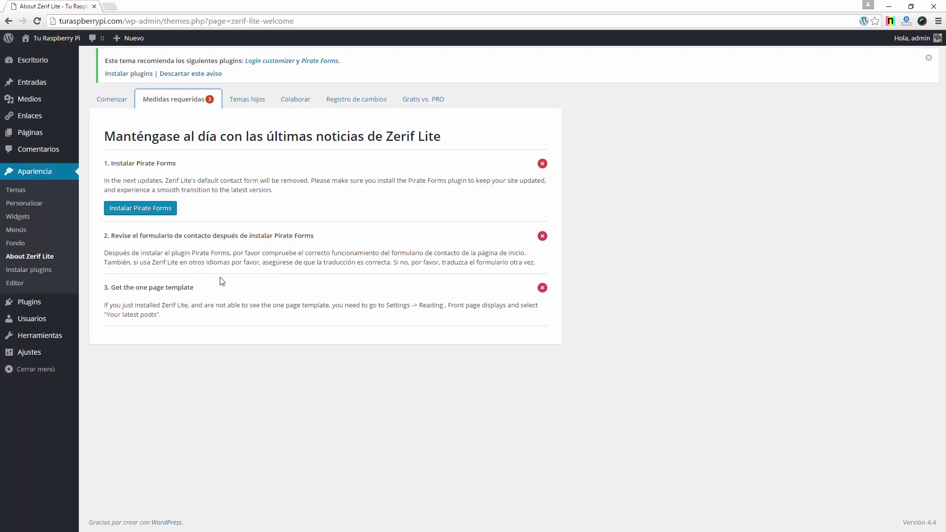
click(135, 159)
drag(151, 238, 309, 257)
click(172, 275)
drag(149, 253, 396, 253)
click(415, 249)
drag(125, 288, 377, 306)
click(361, 319)
drag(253, 301, 391, 316)
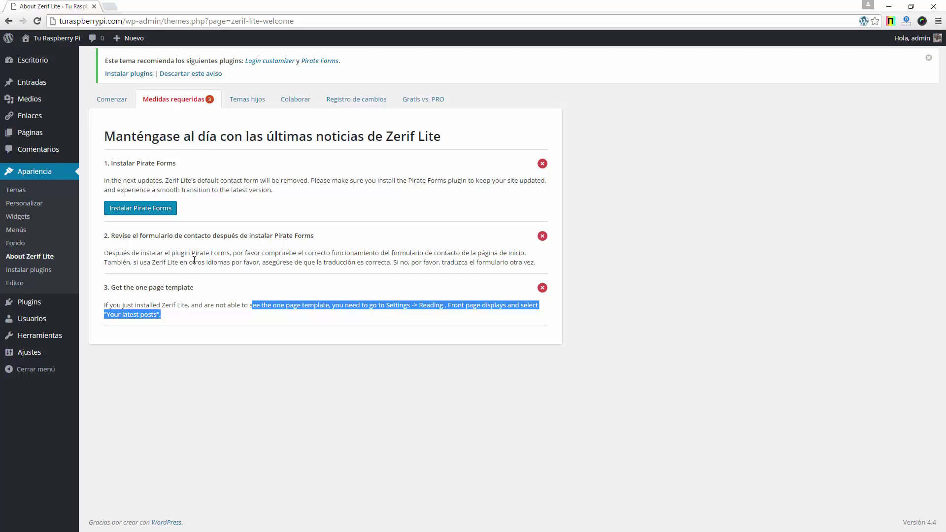
Browse the child themes offered for Zerif Lite through to the end of the list.
click(251, 108)
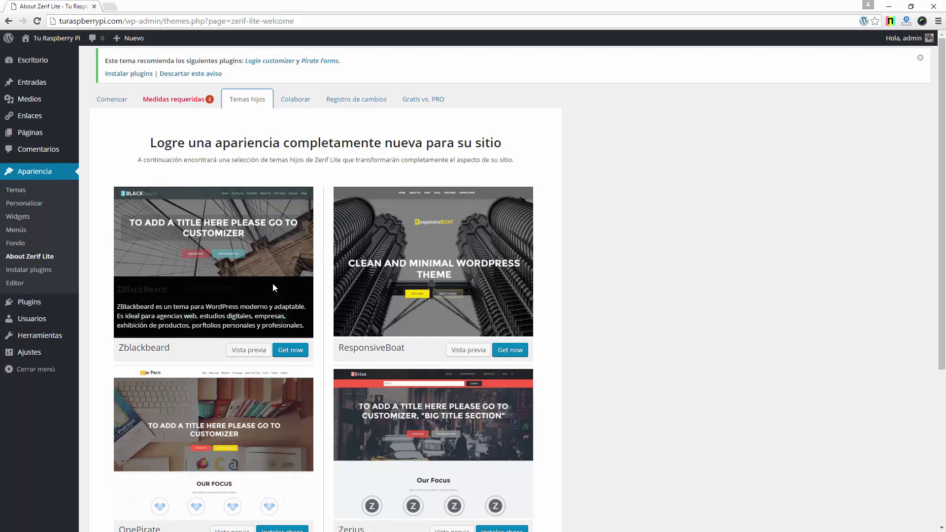
scroll(370, 269, down, 5)
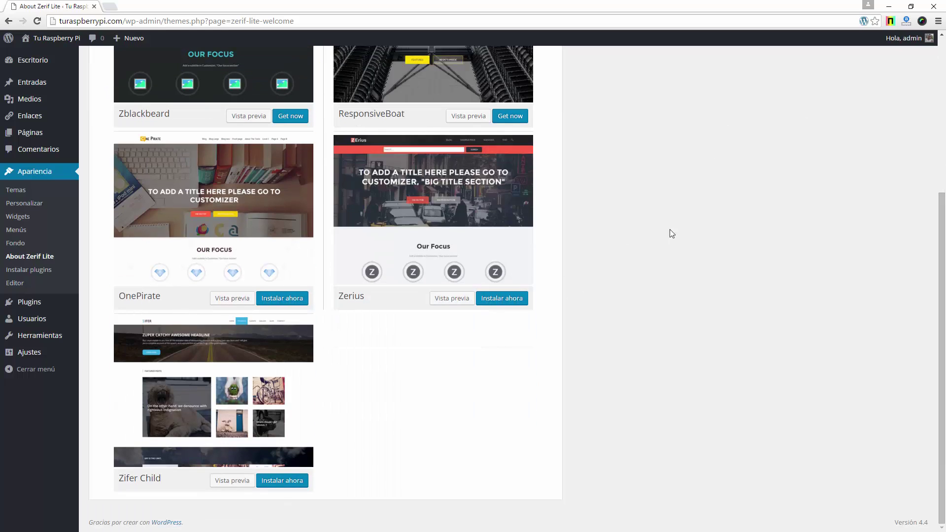
scroll(512, 262, up, 5)
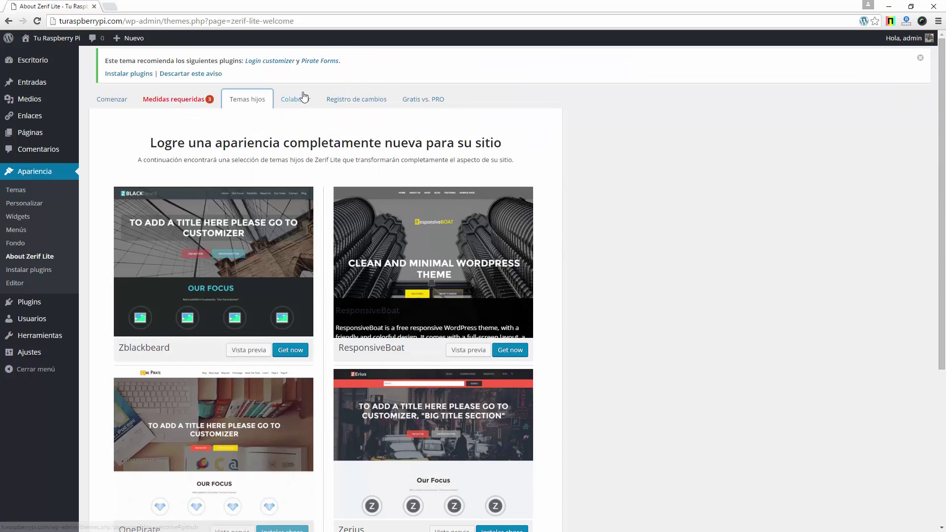
View the Colaborar information and the change log on the Zerif Lite page.
click(301, 99)
click(409, 100)
click(377, 100)
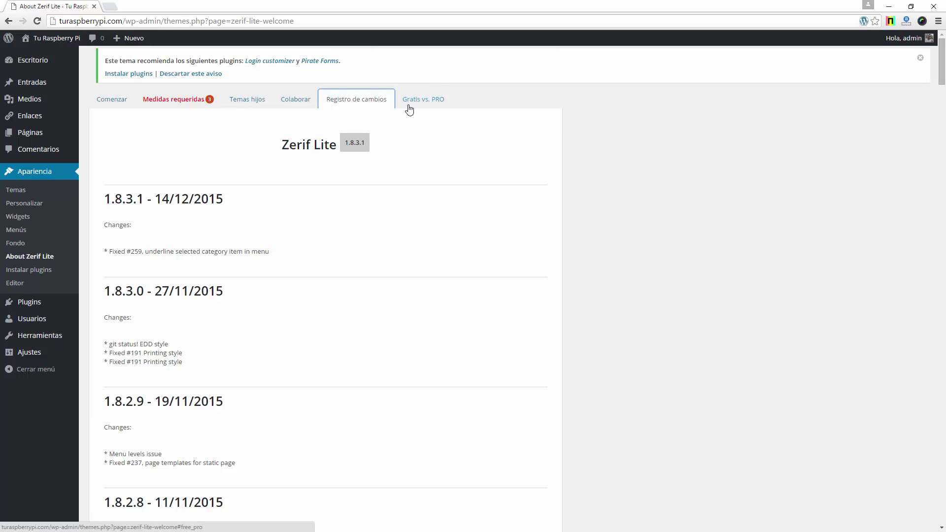
Compare the features of Zerif Lite and Zerif PRO through the full Gratis vs. PRO table.
click(407, 105)
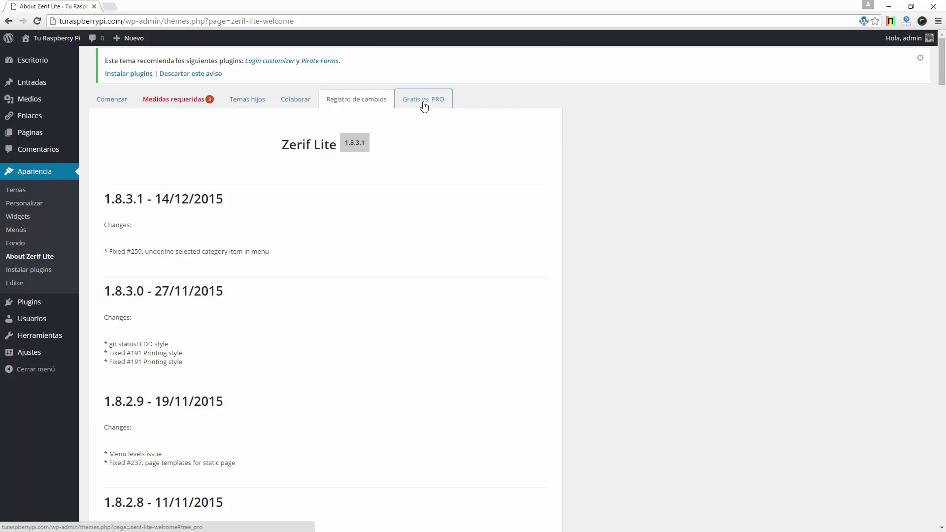
scroll(372, 351, down, 6)
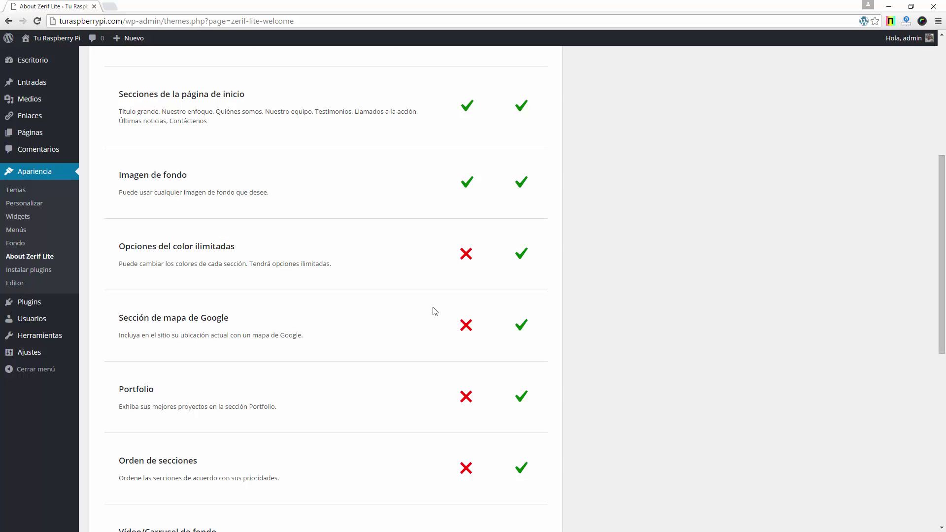
scroll(427, 309, down, 9)
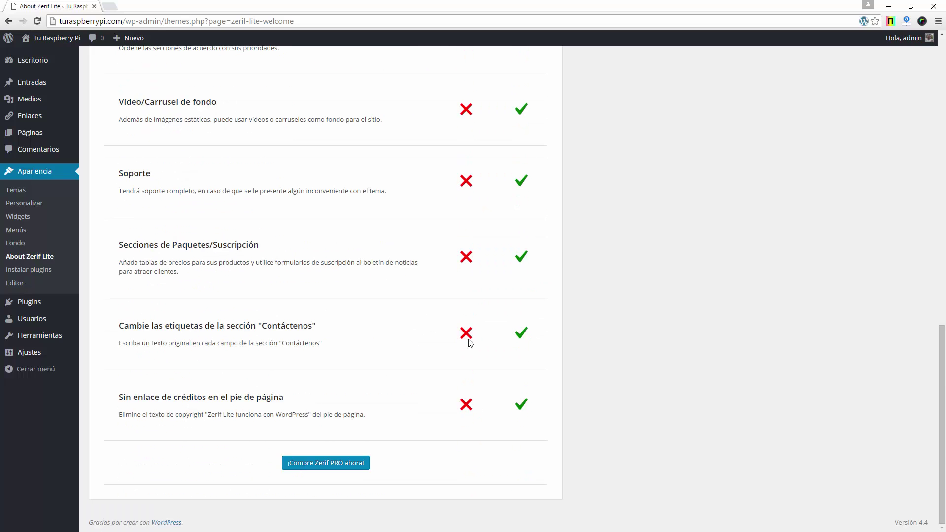
scroll(459, 365, up, 7)
scroll(450, 389, up, 8)
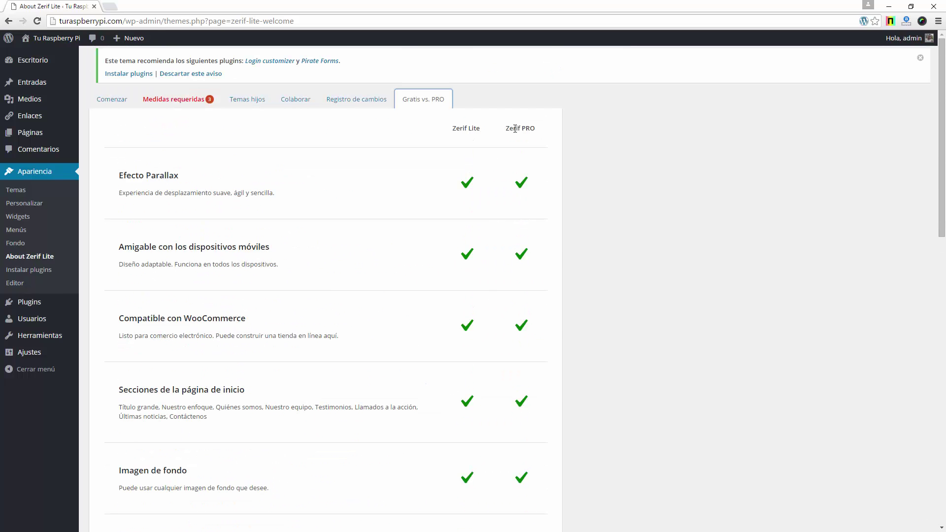
triple_click(515, 128)
scroll(543, 204, down, 15)
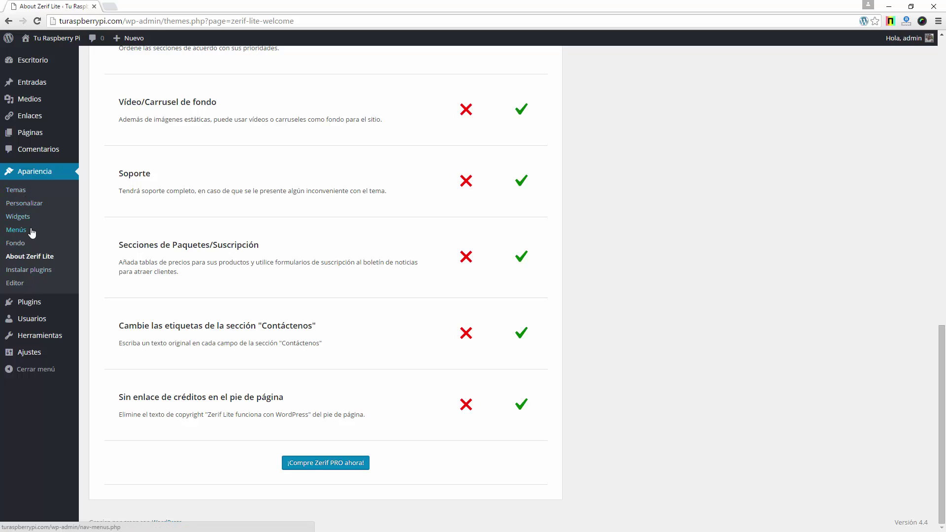
Open the theme customizer and inspect the Característica 3 and Ajustes options of the "Quiénes somos" section.
click(29, 204)
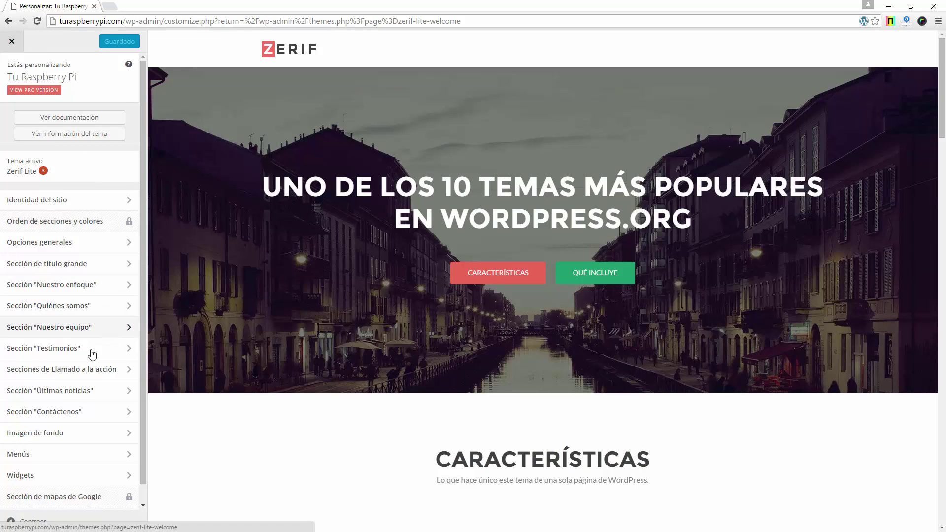
click(90, 305)
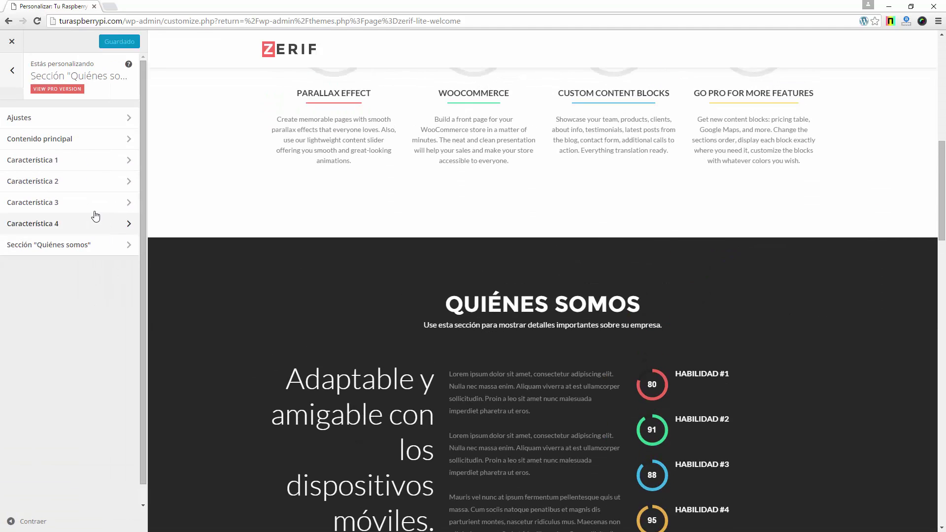
click(94, 207)
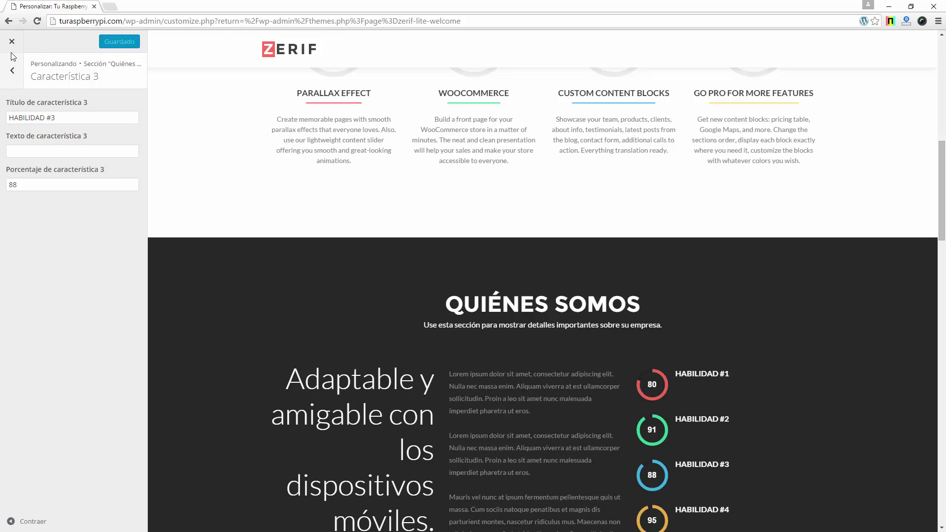
click(12, 72)
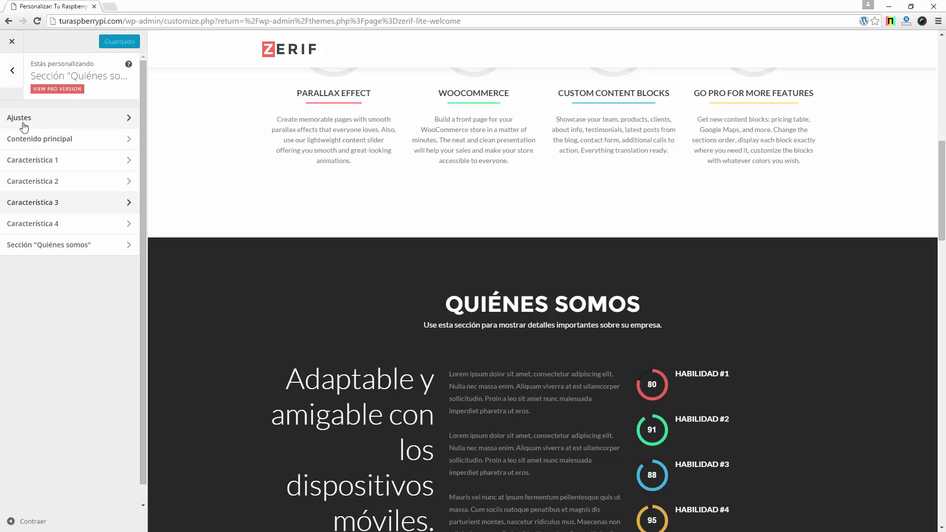
click(25, 121)
click(13, 70)
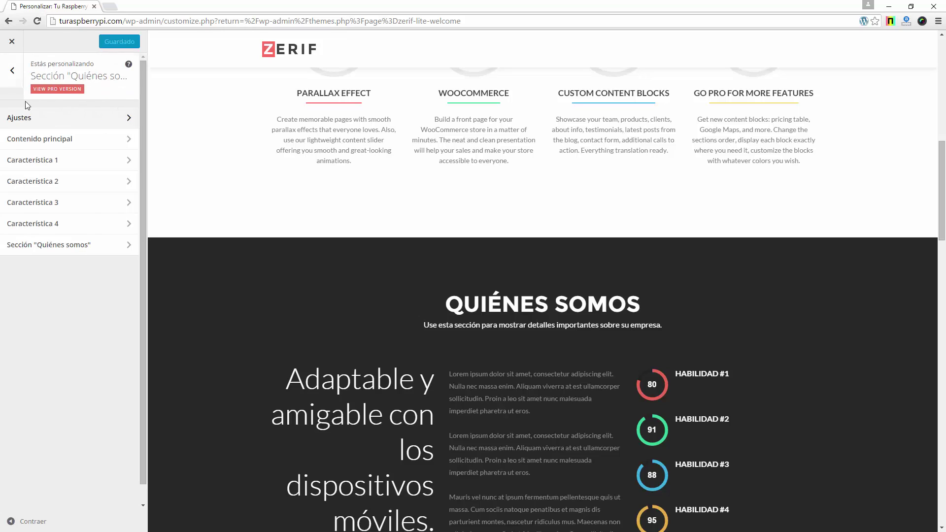
click(12, 70)
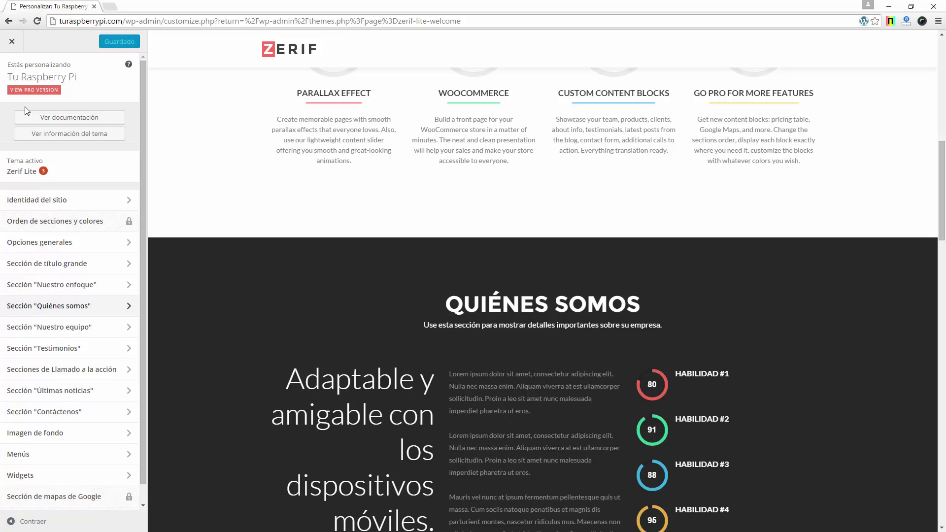
Check which footer areas the customizer's Widgets section offers, and return to the main list.
scroll(13, 409, down, 1)
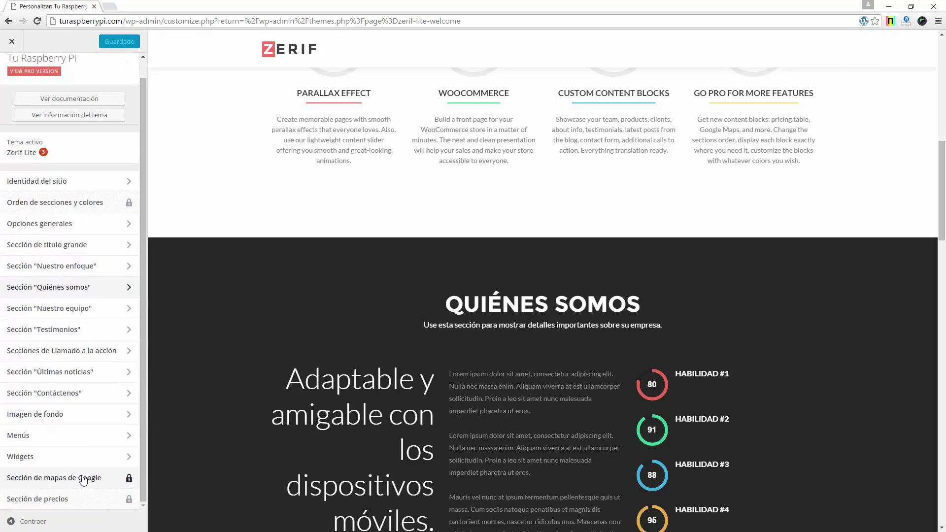
click(78, 458)
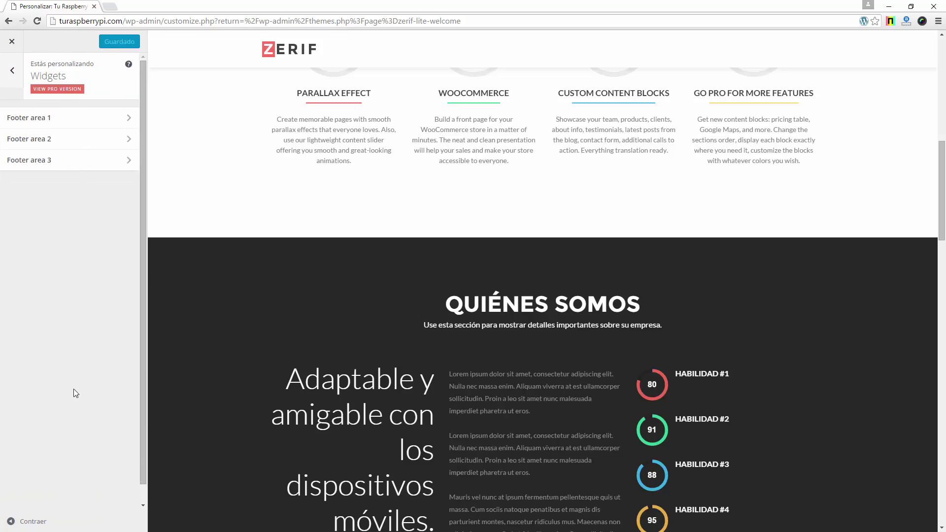
click(17, 75)
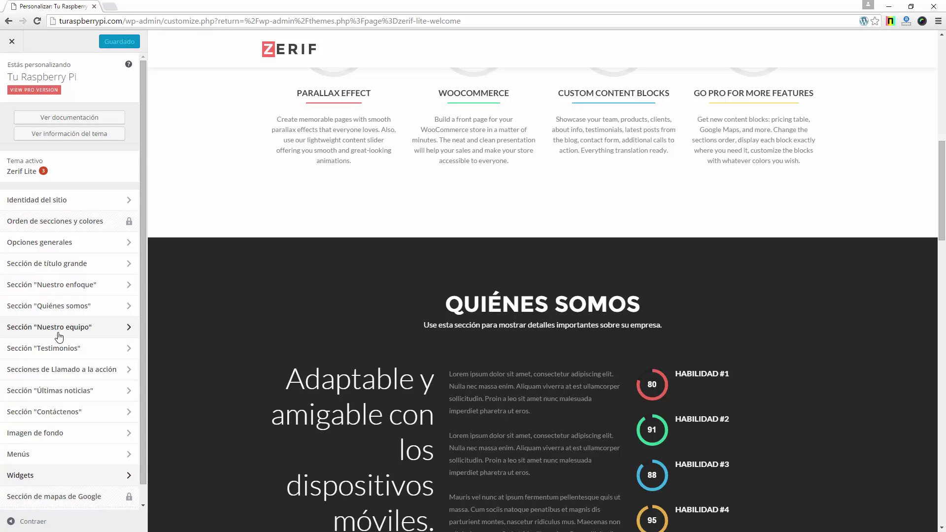
Look into the "Testimonios" and "Nuestro enfoque" sections of the customizer, returning to the main list.
click(69, 348)
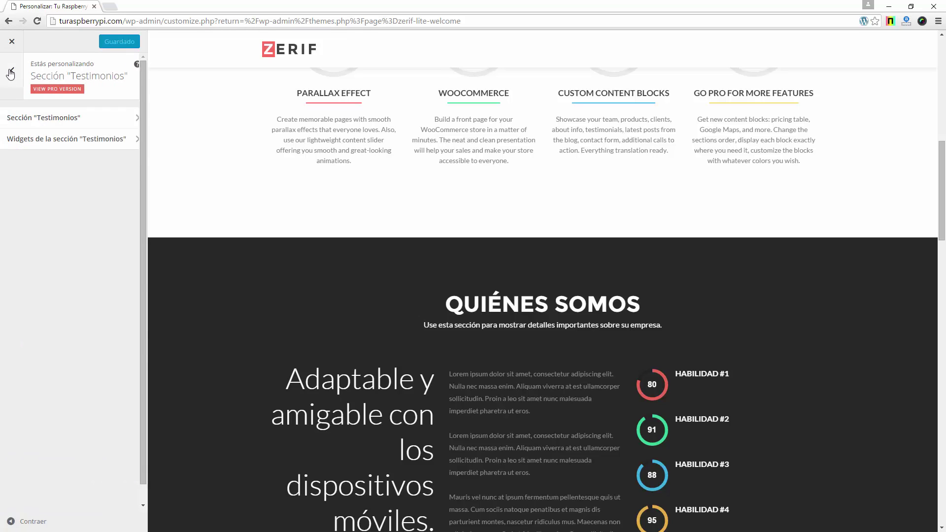
click(10, 74)
click(77, 283)
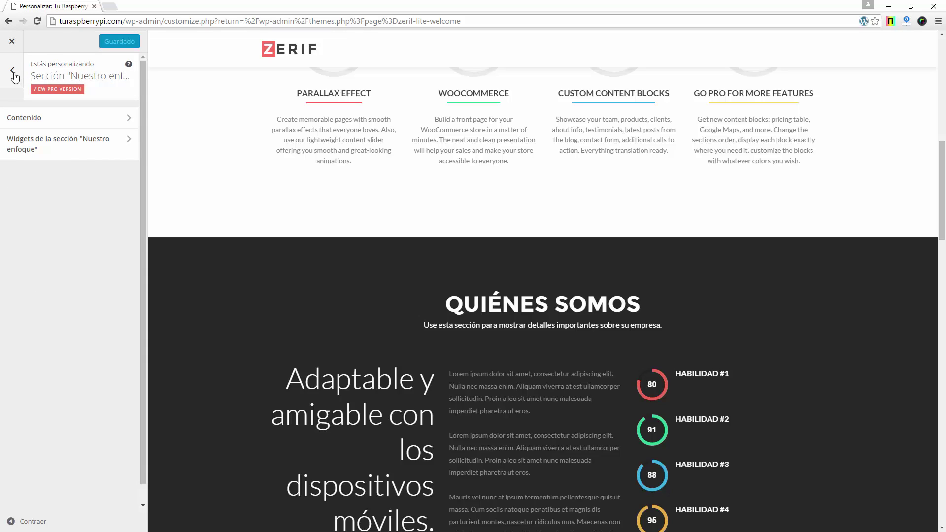
click(12, 73)
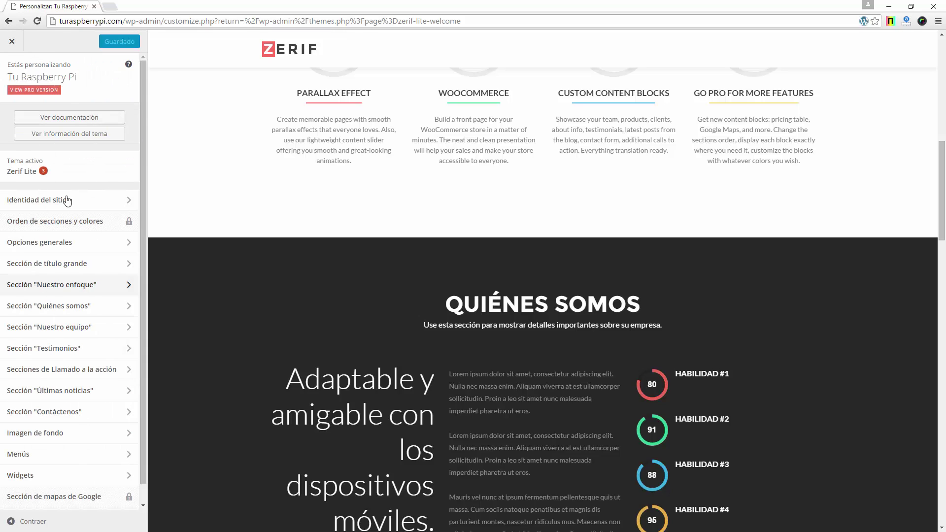
Review the General, Redes sociales and Pie de página settings within Opciones generales, and return to the main list.
click(96, 243)
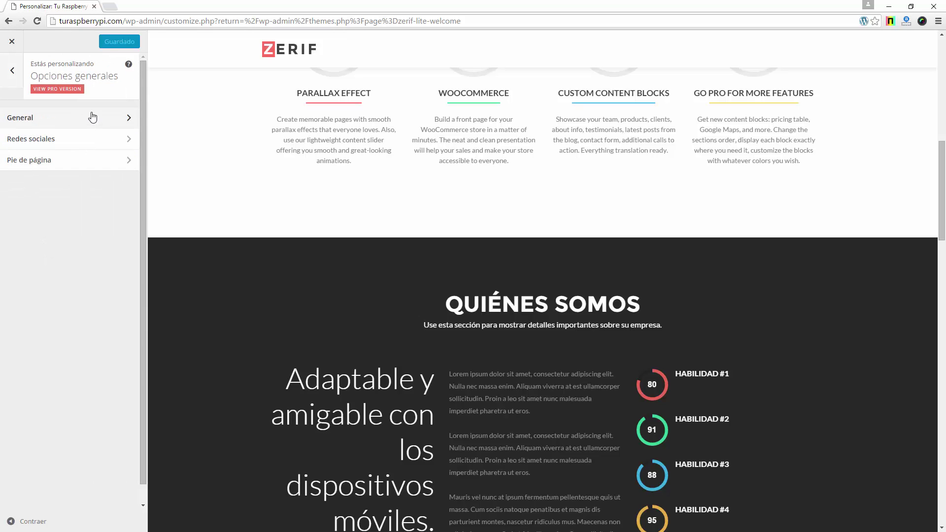
click(93, 118)
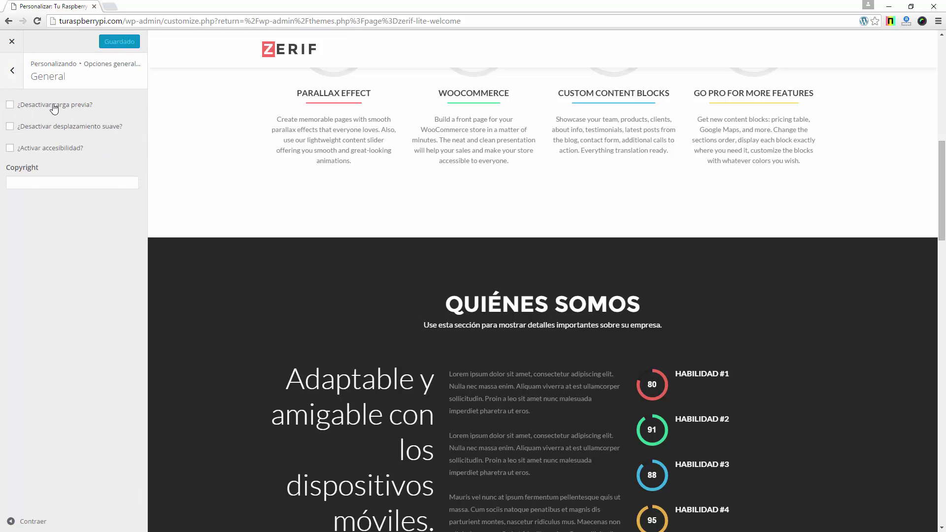
click(20, 78)
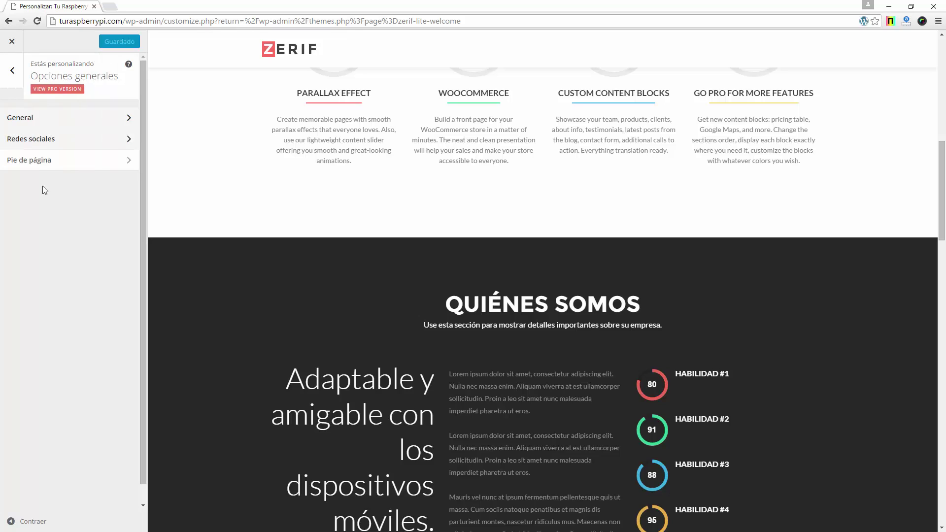
click(61, 139)
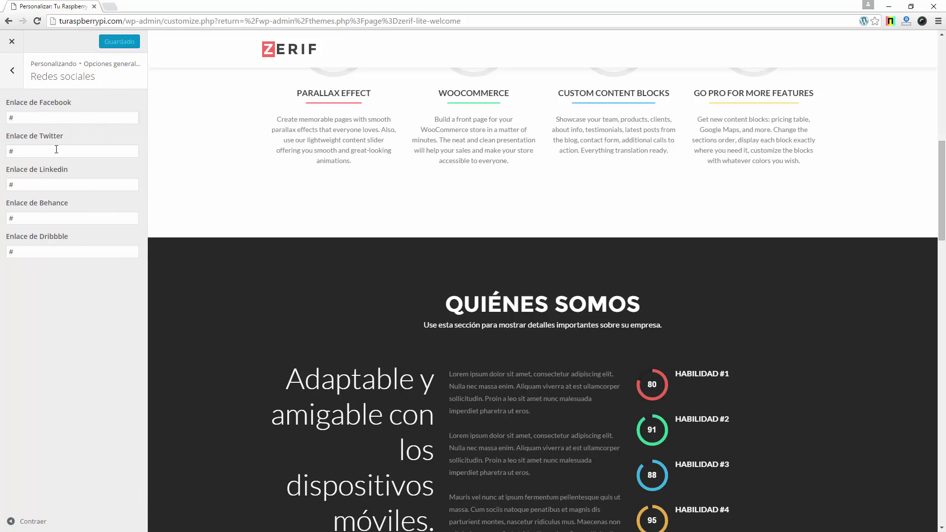
click(14, 70)
click(67, 160)
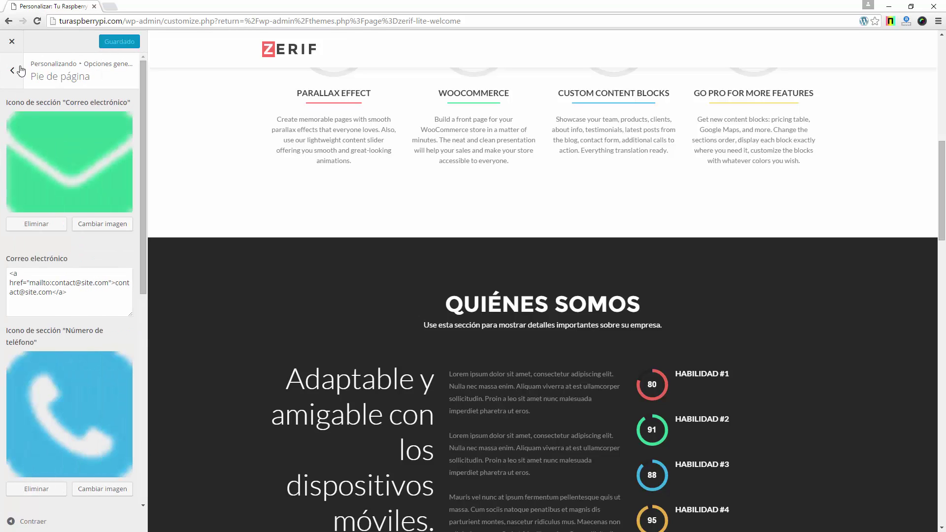
click(20, 72)
click(12, 70)
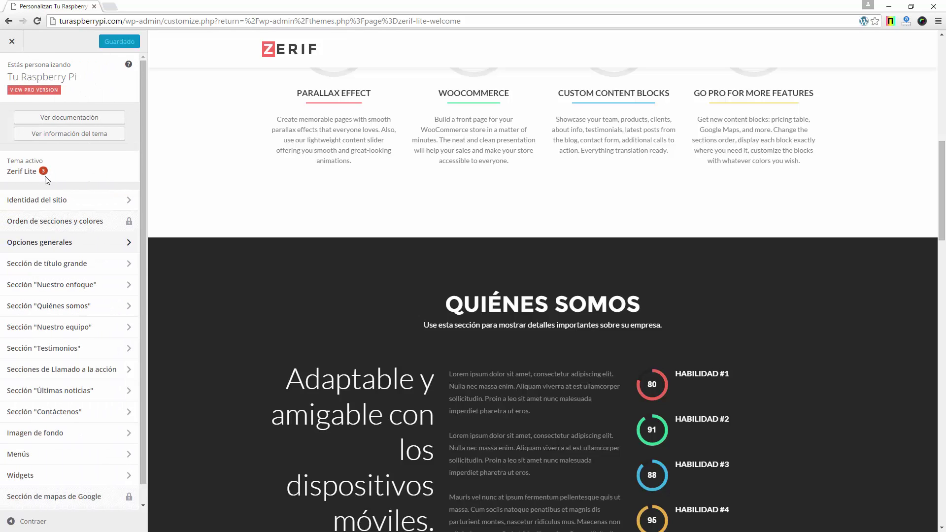
Revisit the customizer's Widgets section and go back to the list of all sections.
scroll(82, 424, down, 1)
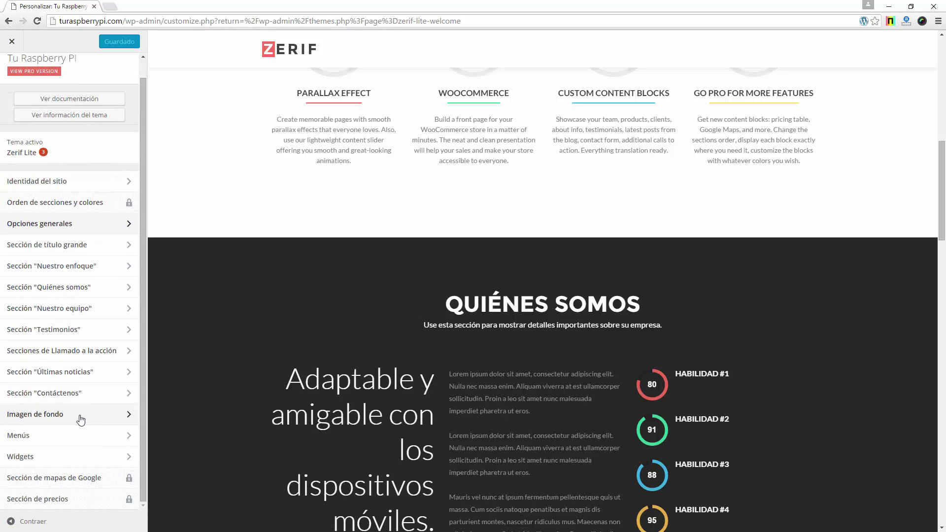
click(88, 461)
click(12, 70)
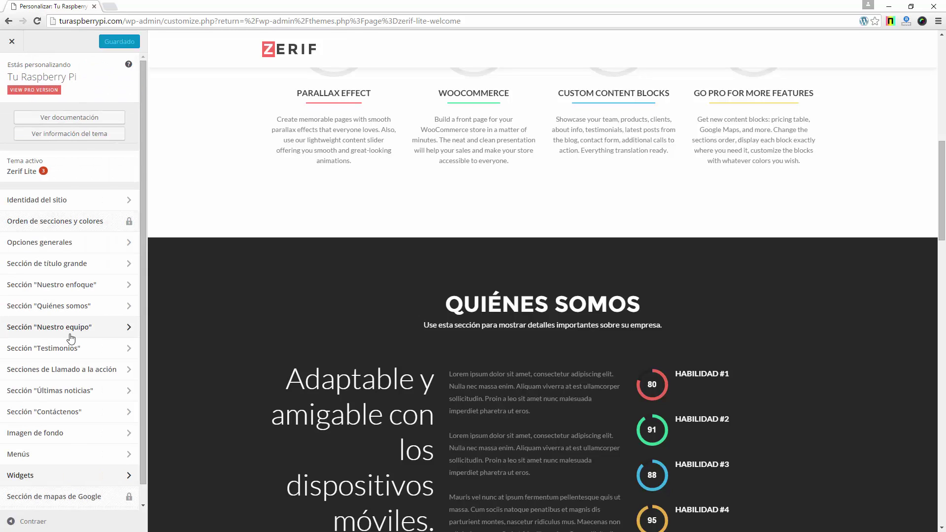
Check the "Nuestro equipo" section, return to the main list and review the site preview down to the contact form and footer.
click(71, 328)
click(13, 73)
scroll(564, 371, down, 1)
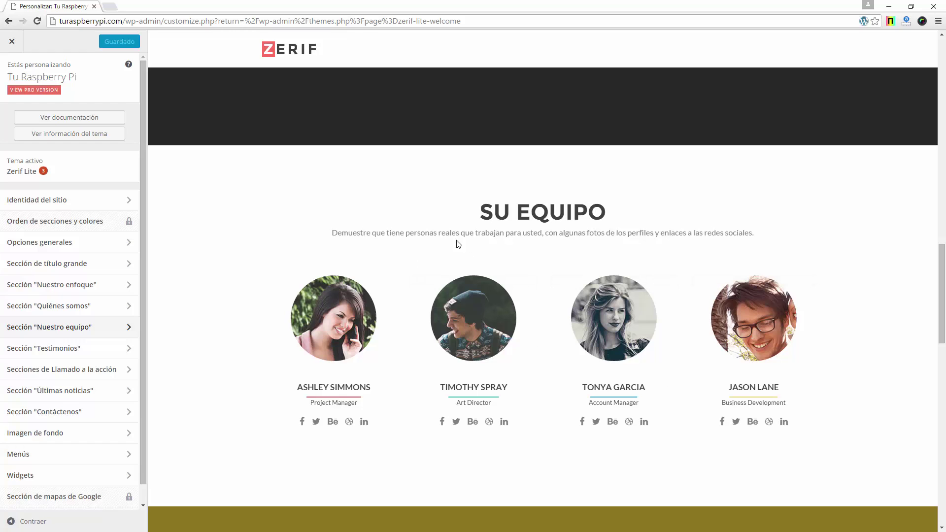
scroll(432, 236, down, 15)
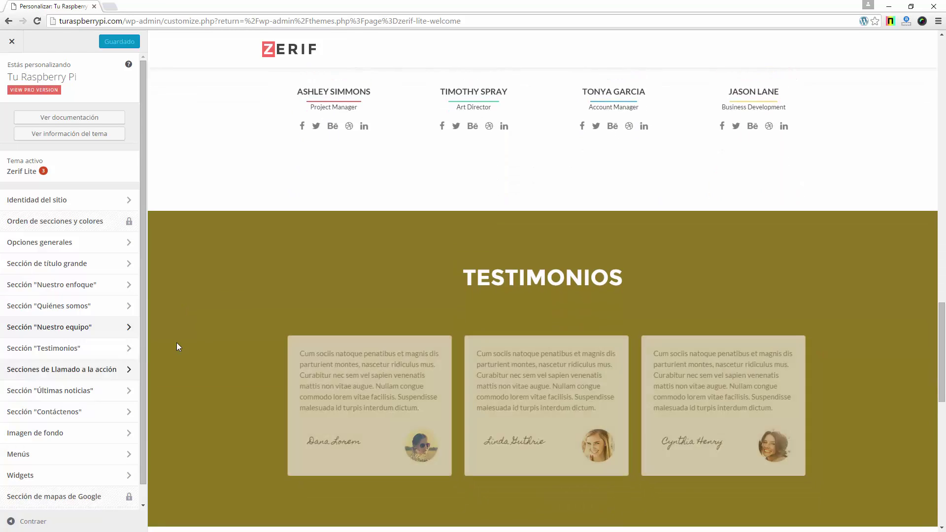
scroll(349, 319, down, 3)
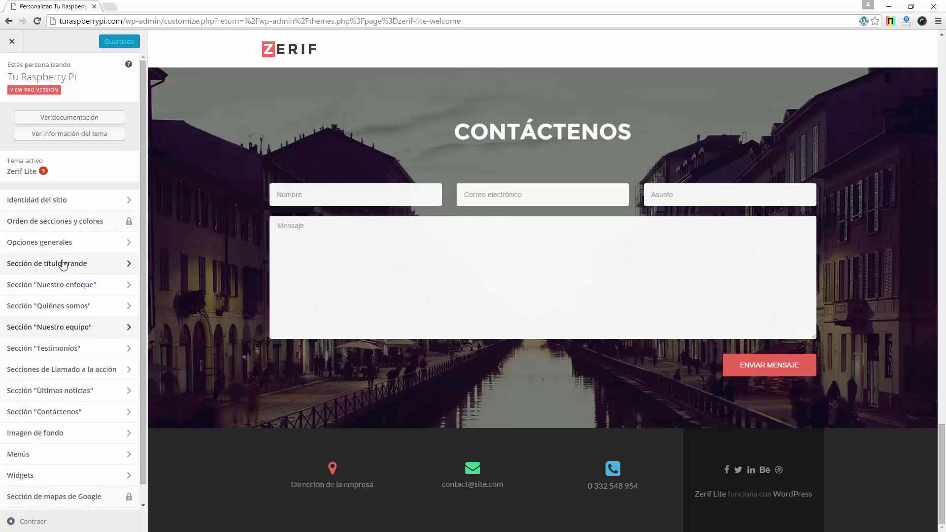
Look into the "Testimonios" section and close the Zerif Lite customizer.
click(105, 349)
click(12, 70)
click(12, 42)
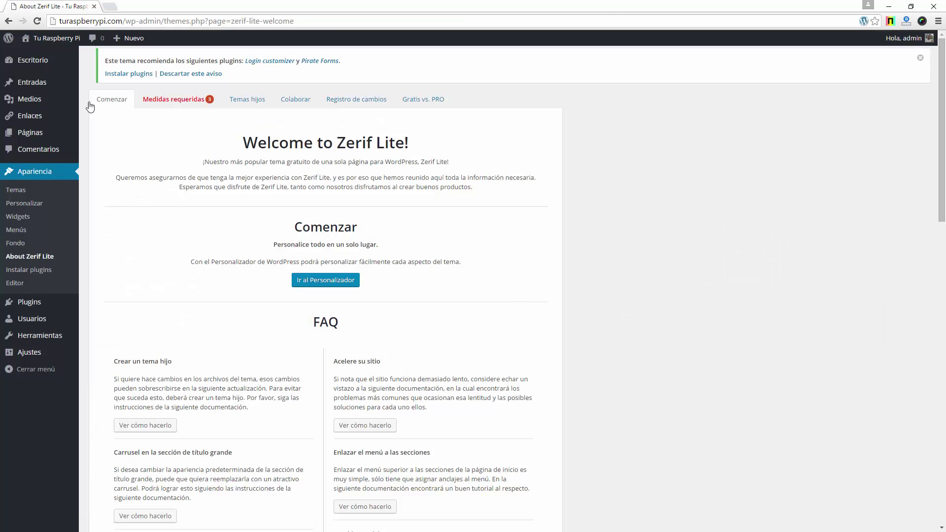
Go to the installed themes and activate Twenty Sixteen.
click(37, 307)
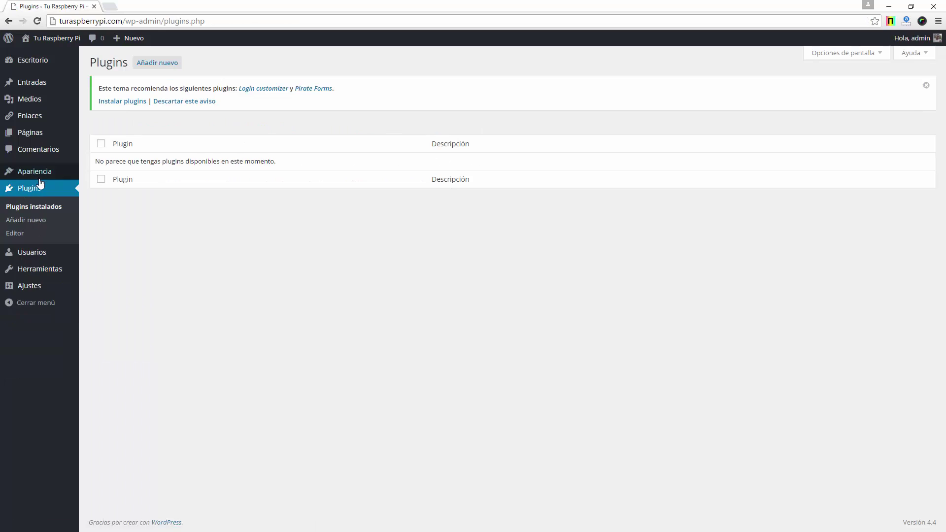
mouse_move(39, 175)
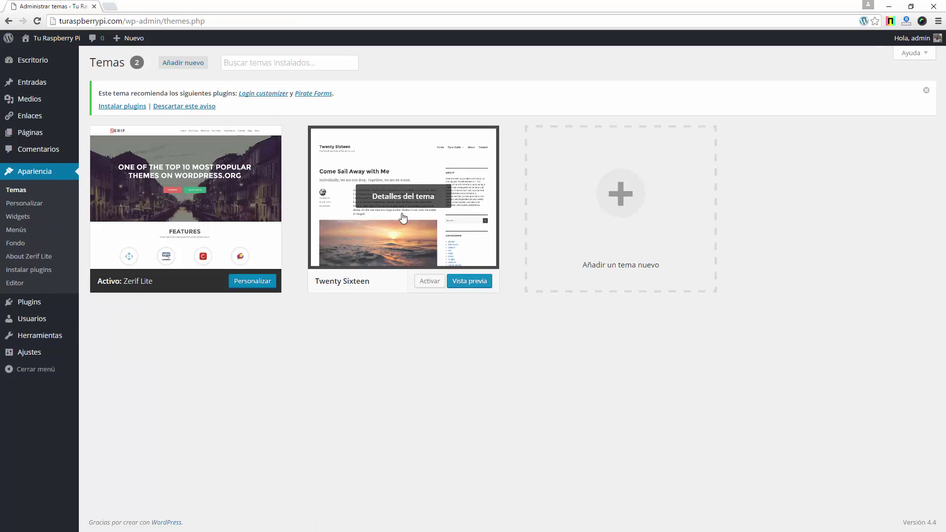
click(442, 283)
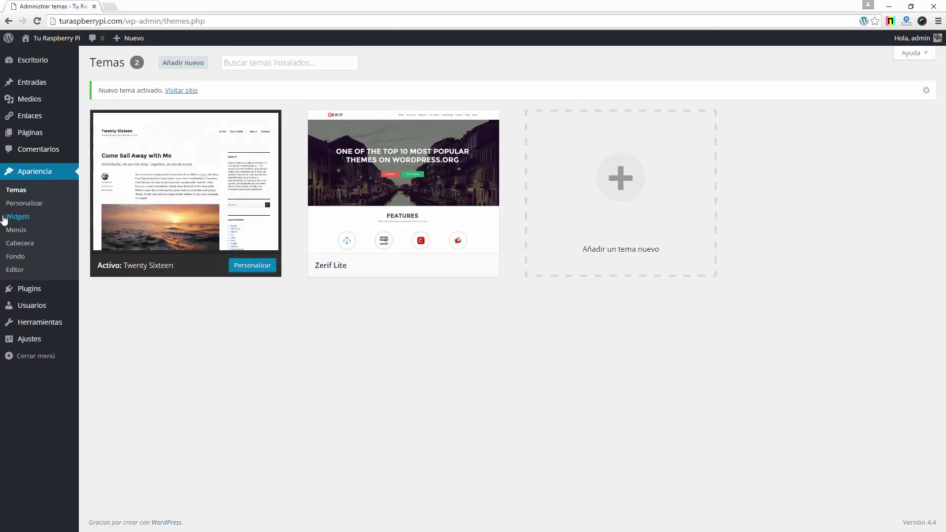
Open the customizer for Twenty Sixteen, check the Imagen de fondo section and return to the main list.
click(31, 205)
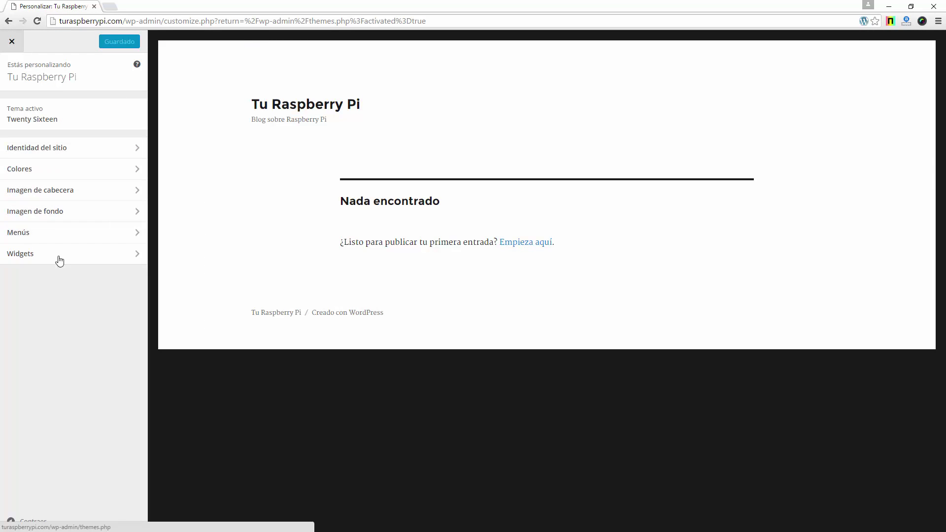
click(90, 210)
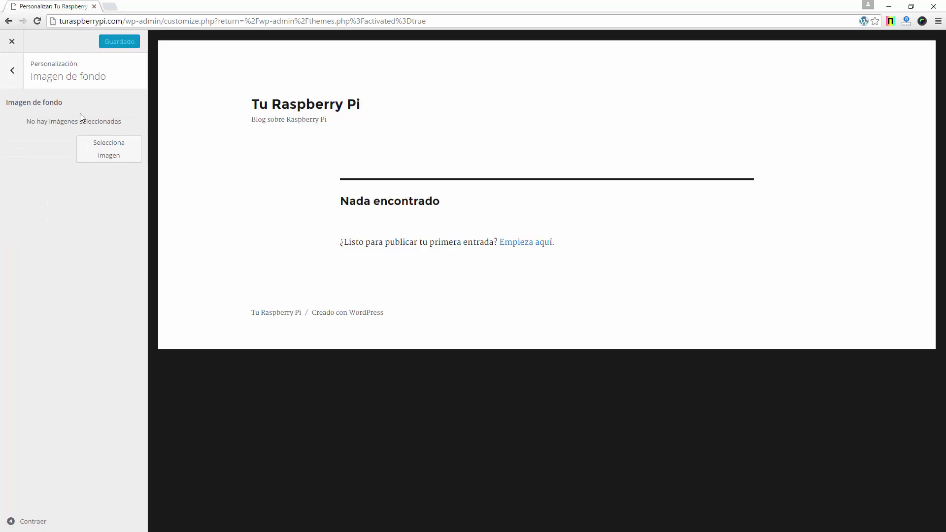
click(13, 75)
Try several link colours in the Colores section, from dark green #154400 to blue #0076b2, and return to the main list.
click(75, 173)
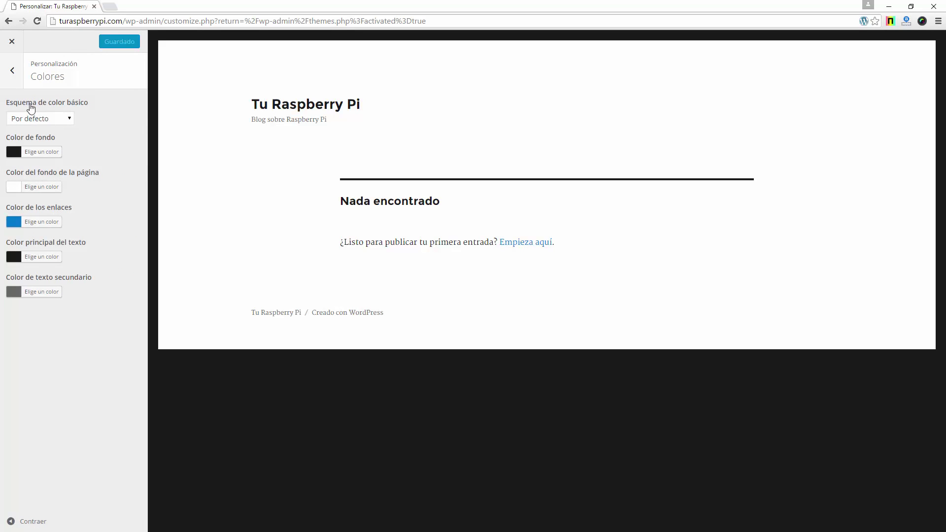
click(41, 222)
click(36, 316)
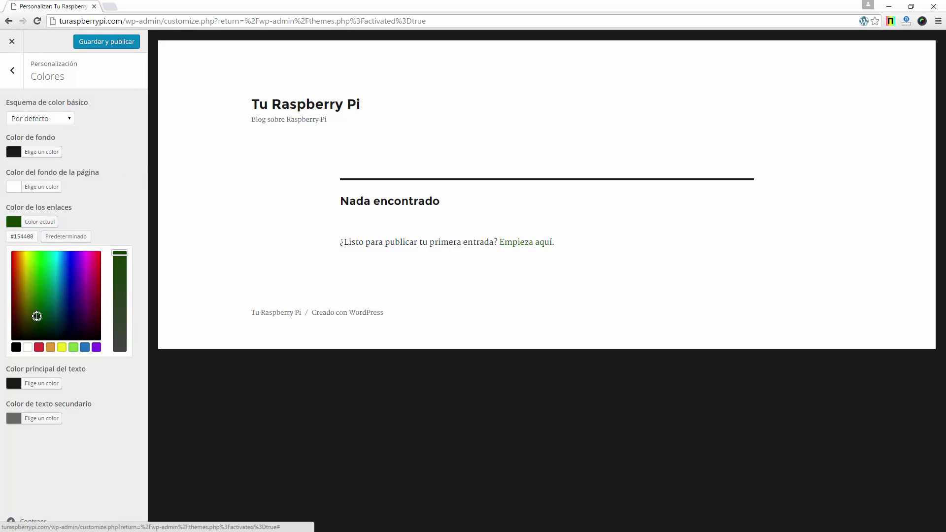
click(31, 313)
drag(69, 301, 56, 264)
drag(64, 295, 62, 278)
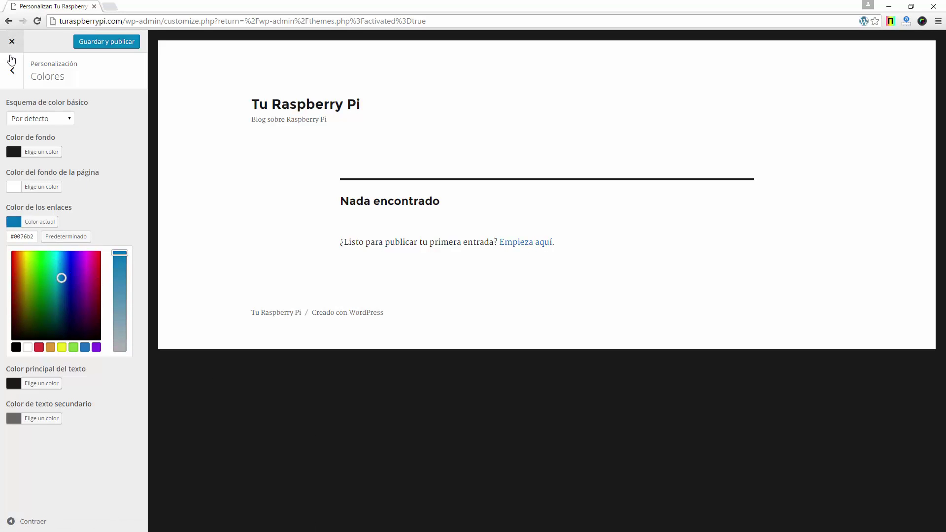
click(13, 71)
Look into the Menús section and close the customizer, discarding the unsaved changes.
click(59, 240)
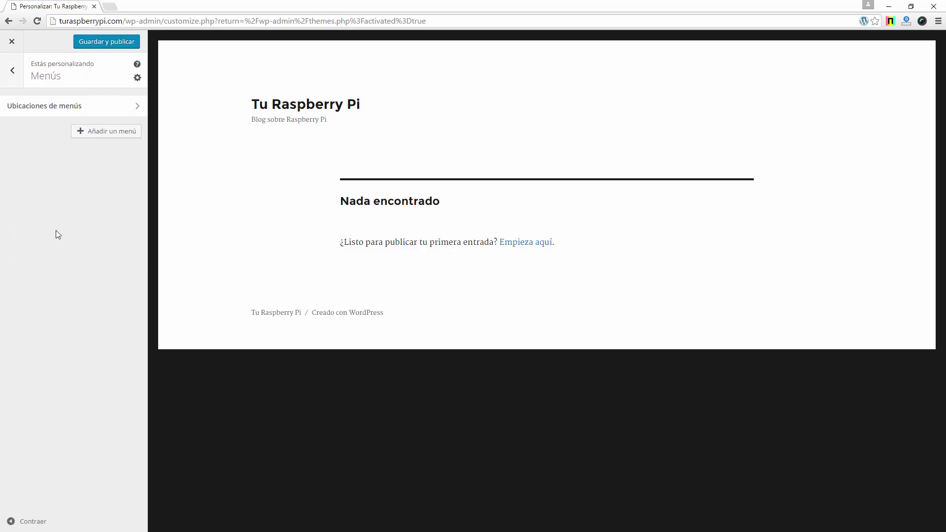
click(14, 79)
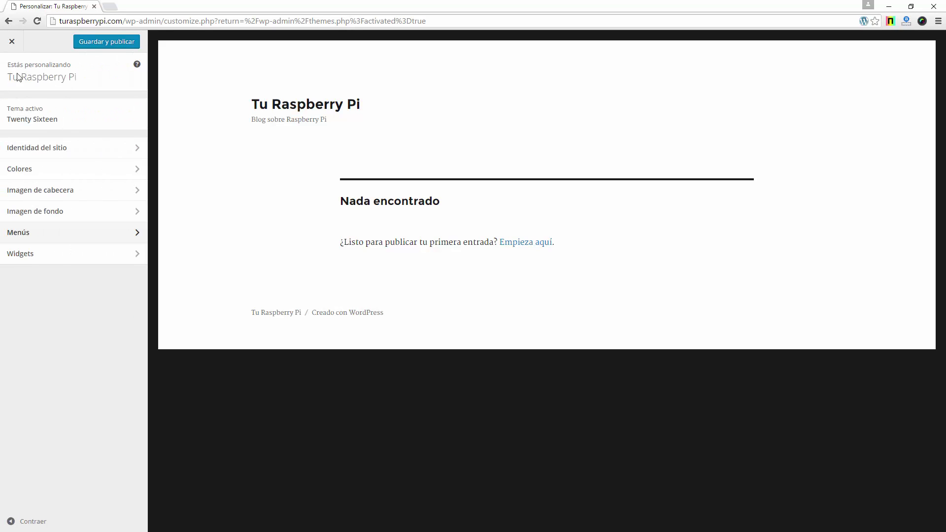
click(12, 41)
click(427, 114)
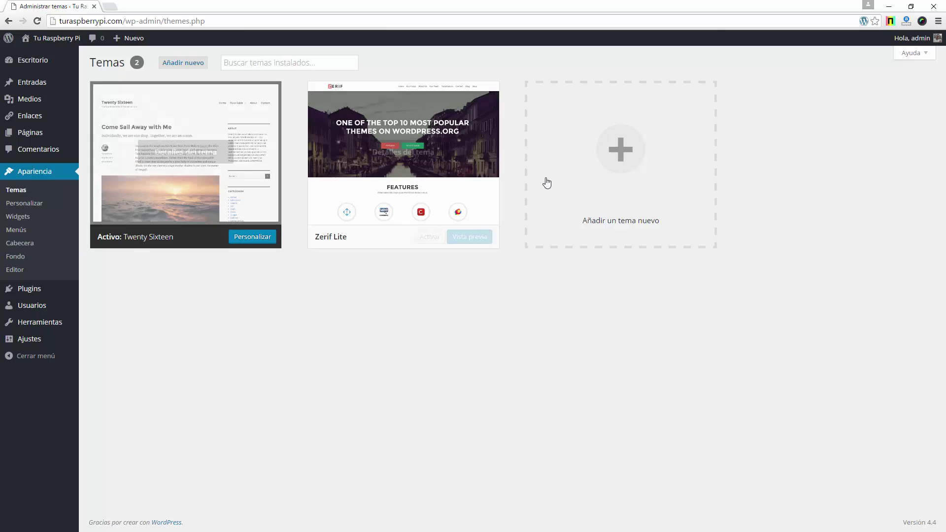
mouse_move(350, 182)
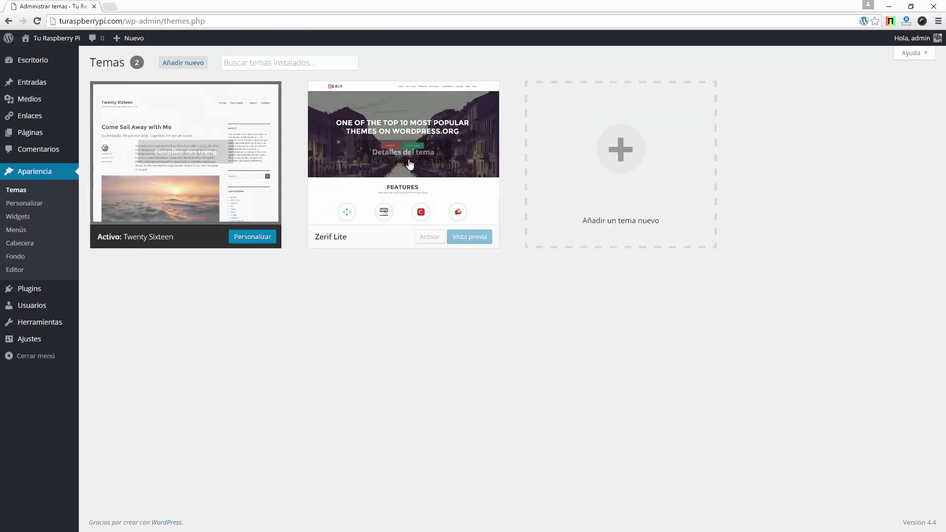
mouse_move(216, 173)
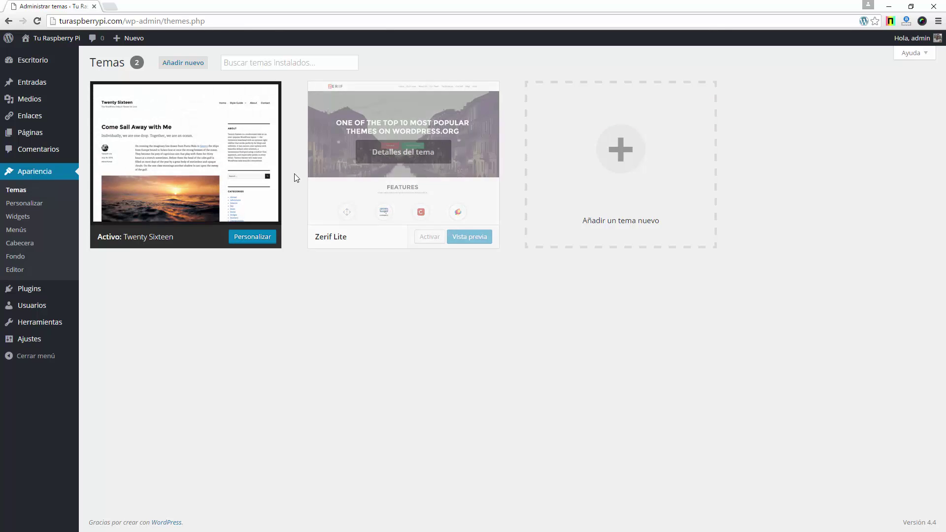
mouse_move(266, 204)
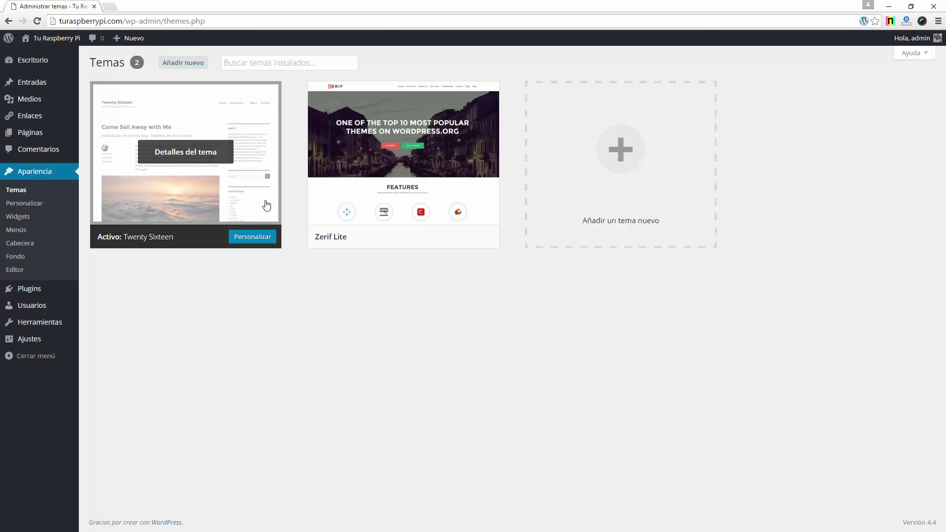